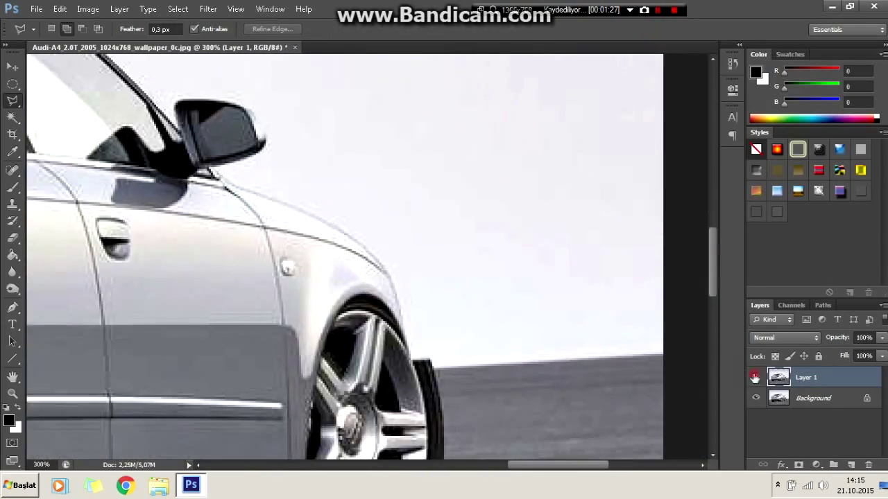
Hide Layer 1 to compare with the original, then pick the Polygonal Lasso tool.
click(755, 376)
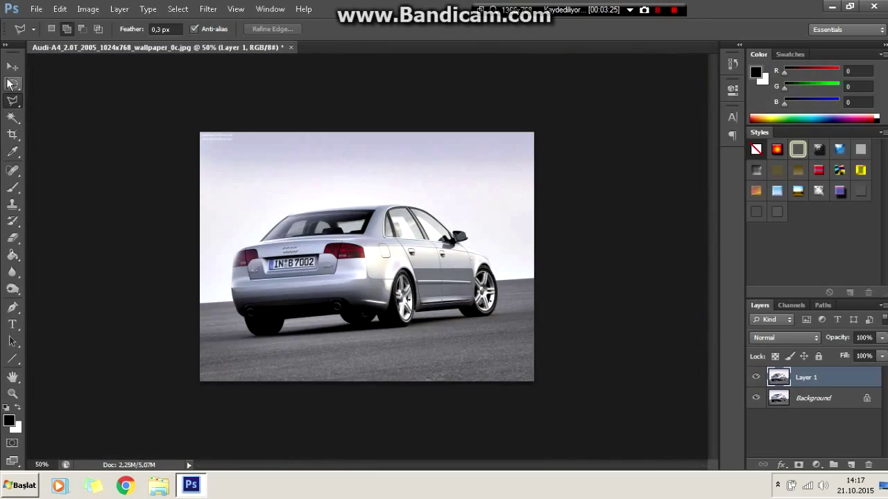
click(46, 83)
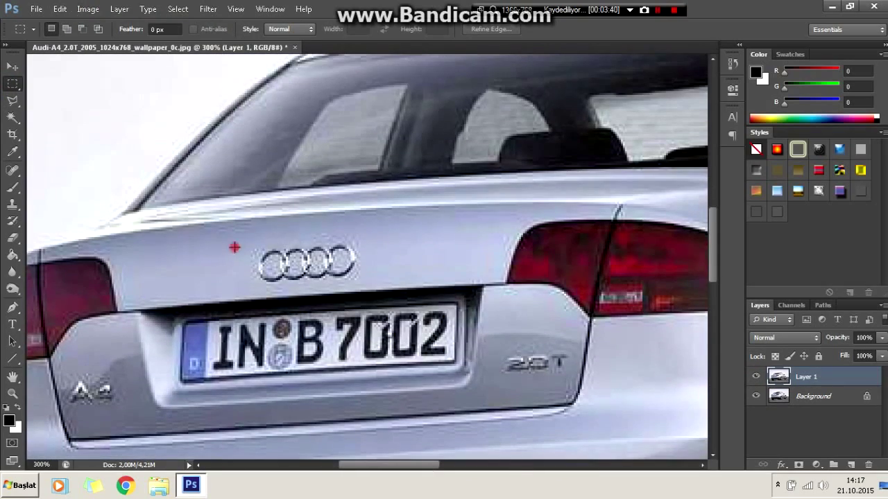
click(13, 100)
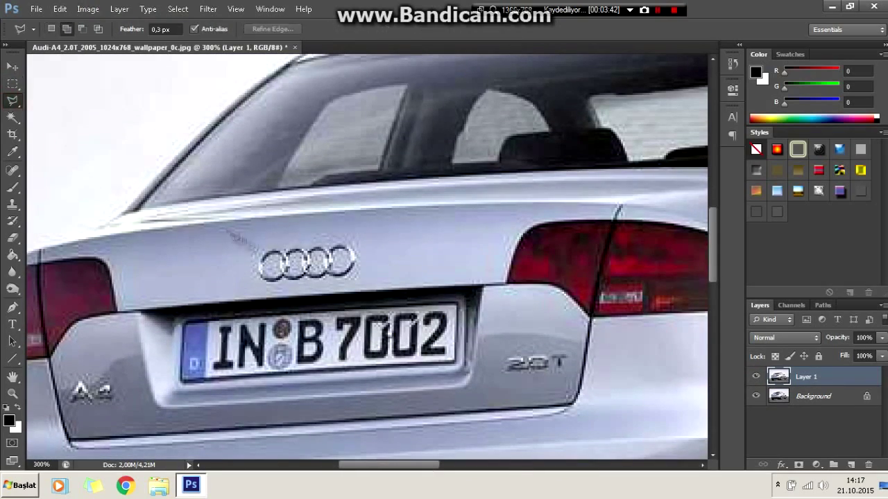
Smudge the Audi rings off the trunk, deselect, and soften the spot with Blur.
click(12, 272)
drag(302, 273, 408, 261)
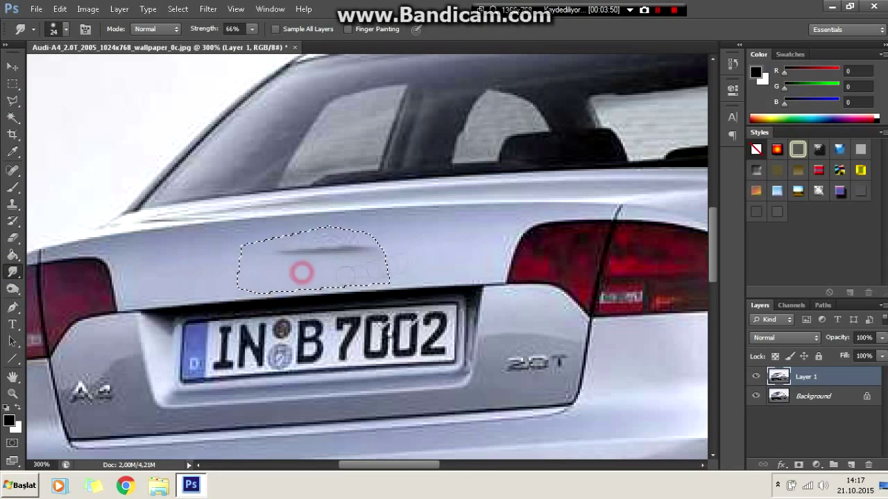
right_click(243, 236)
click(264, 241)
right_click(13, 272)
click(49, 272)
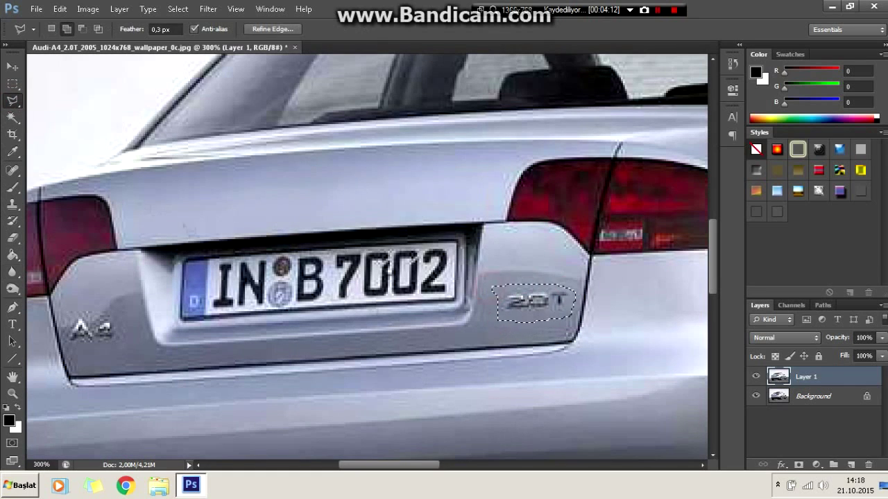
Smudge the 2.0T emblem away from the trunk lid.
right_click(13, 272)
click(49, 300)
drag(565, 302, 495, 299)
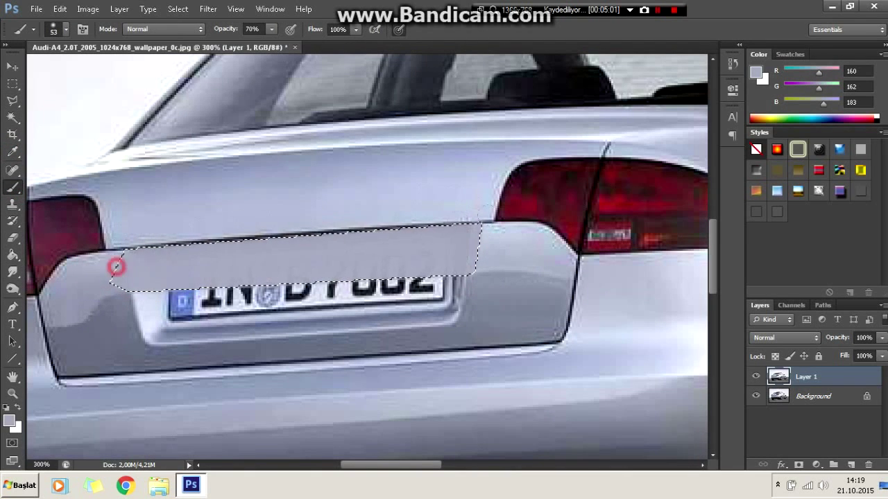
Lasso the number plate and smudge it into the surrounding paintwork.
key(l)
click(13, 272)
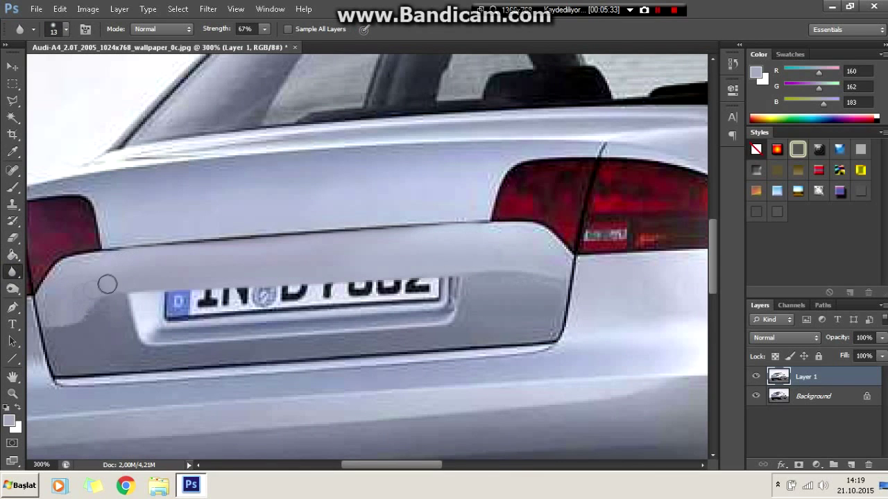
key(l)
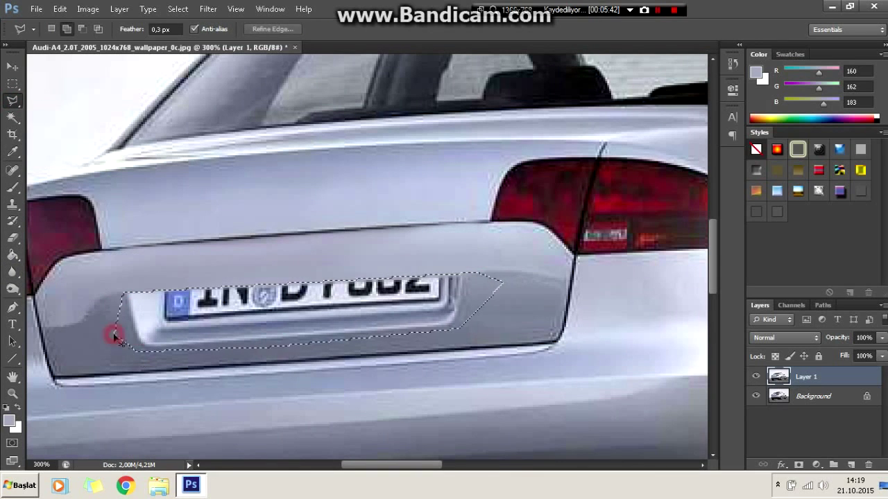
click(114, 336)
right_click(13, 273)
click(90, 292)
mouse_move(146, 308)
mouse_down()
mouse_move(419, 319)
mouse_move(229, 305)
mouse_move(139, 333)
mouse_up()
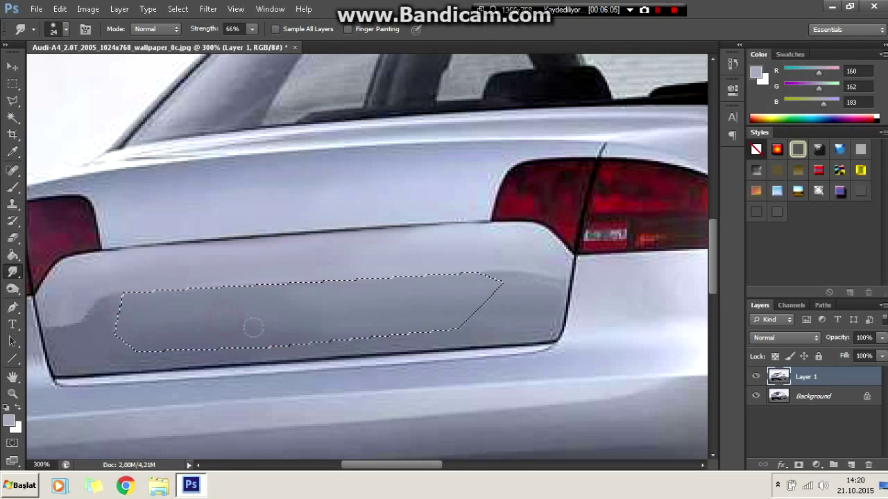
Deselect the plate area and blur the smudged patch smooth.
right_click(305, 191)
click(316, 200)
right_click(13, 273)
click(55, 274)
click(173, 326)
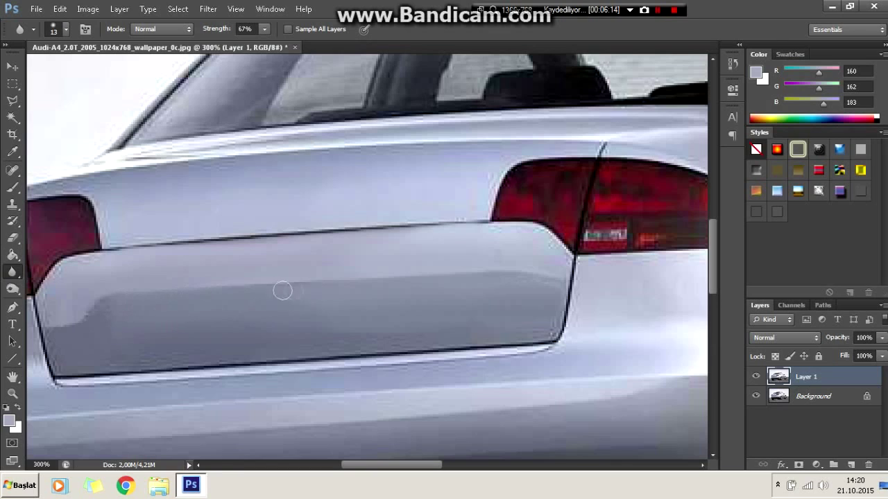
Draw a dark line along the trunk lid edge, then bring up options for the wheel selection.
key(ctrl+0)
scroll(202, 280, up, 5)
key(u)
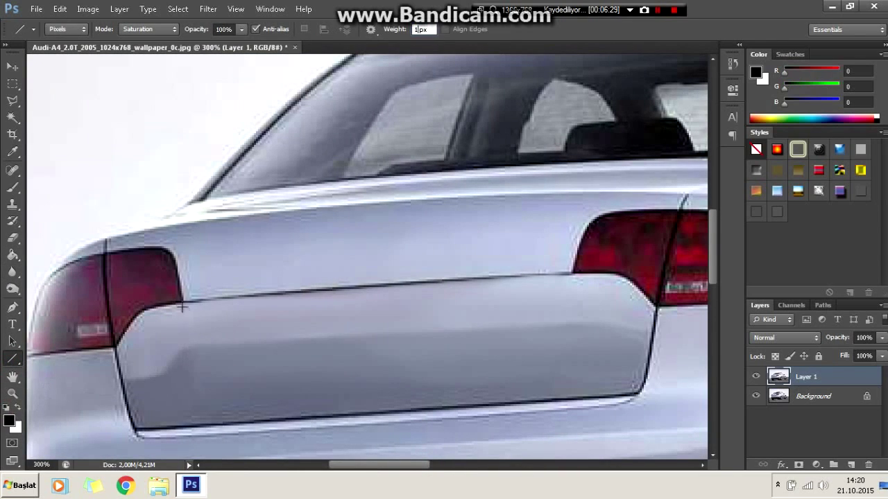
drag(181, 307, 572, 274)
scroll(339, 280, down, 1)
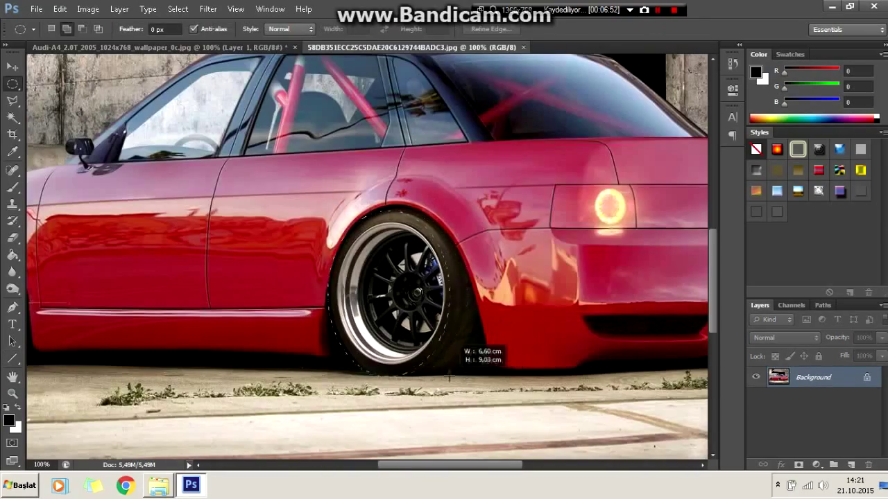
right_click(438, 323)
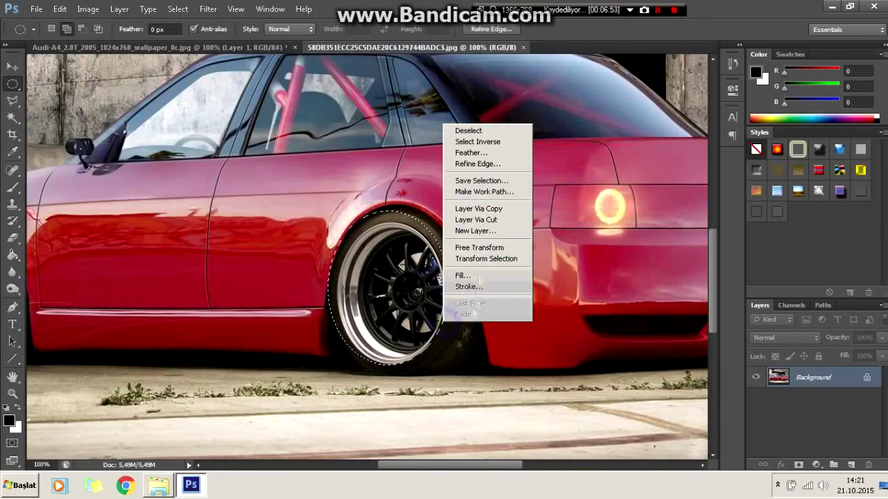
Scale and skew the pasted deep-dish wheel over the Audi's rear wheel.
click(465, 257)
drag(450, 287, 446, 287)
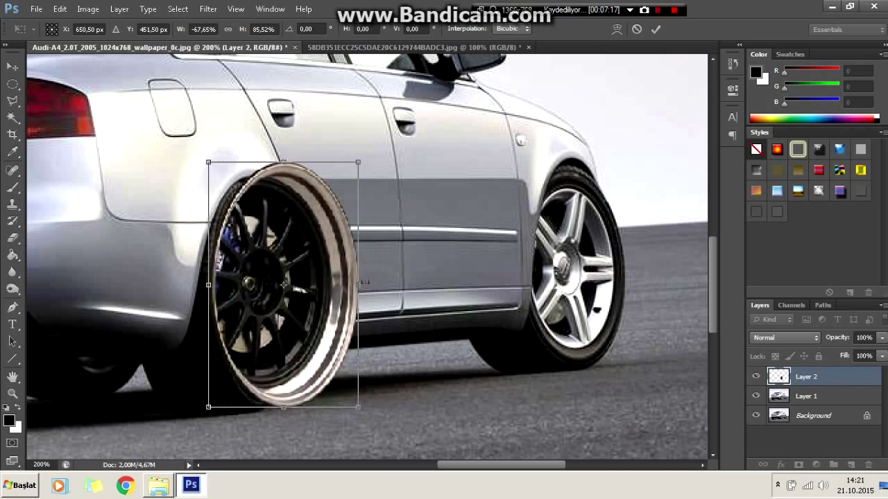
drag(364, 283, 298, 283)
mouse_move(253, 162)
mouse_down()
mouse_move(254, 185)
mouse_move(243, 189)
mouse_up()
right_click(271, 196)
click(307, 266)
drag(296, 296, 288, 295)
mouse_move(254, 407)
mouse_down()
mouse_move(254, 399)
mouse_move(268, 406)
mouse_up()
right_click(294, 284)
click(308, 326)
drag(205, 294, 213, 294)
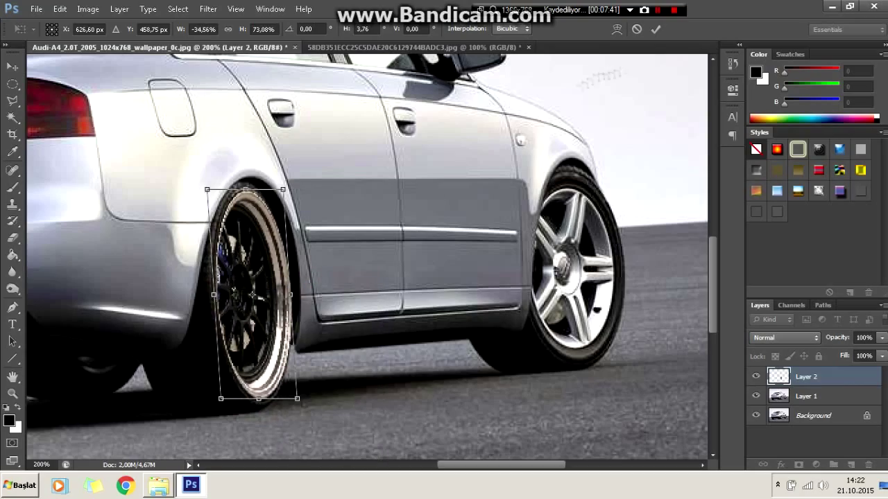
key(Return)
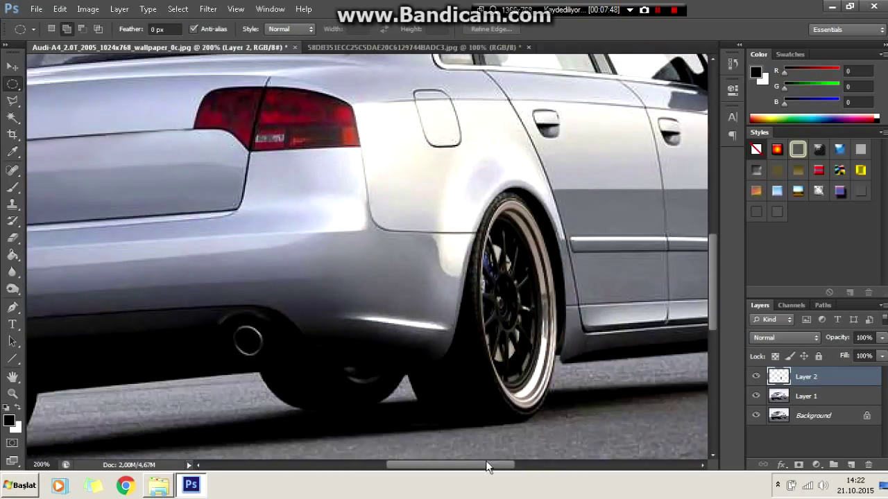
Paste another wheel copy, mirror it horizontally, and fit it over the front wheel.
drag(486, 463, 562, 464)
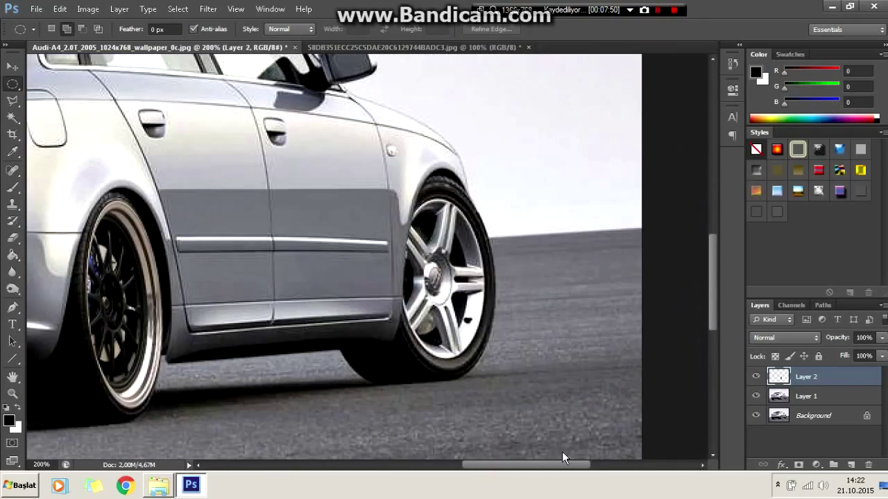
key(ctrl+v)
key(ctrl+t)
right_click(439, 276)
click(462, 432)
mouse_move(538, 89)
mouse_down()
mouse_move(580, 132)
mouse_move(491, 222)
mouse_up()
drag(426, 322, 444, 280)
drag(511, 281, 492, 277)
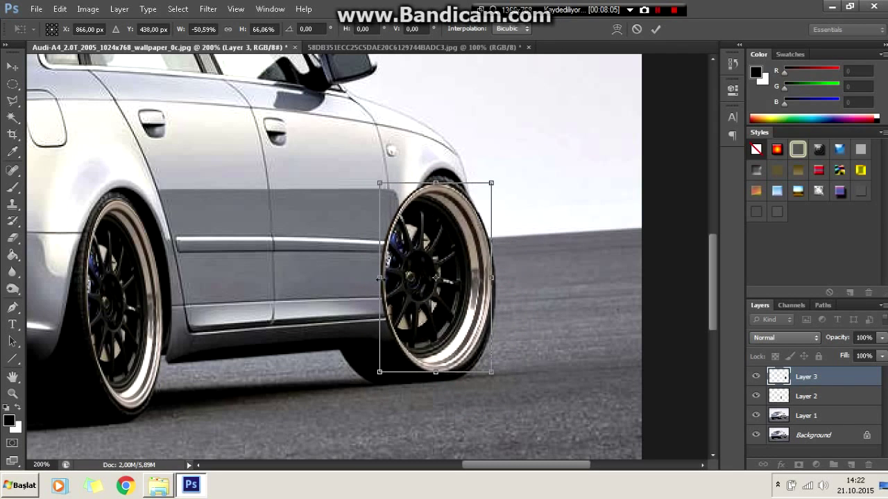
drag(379, 278, 397, 281)
drag(503, 182, 513, 149)
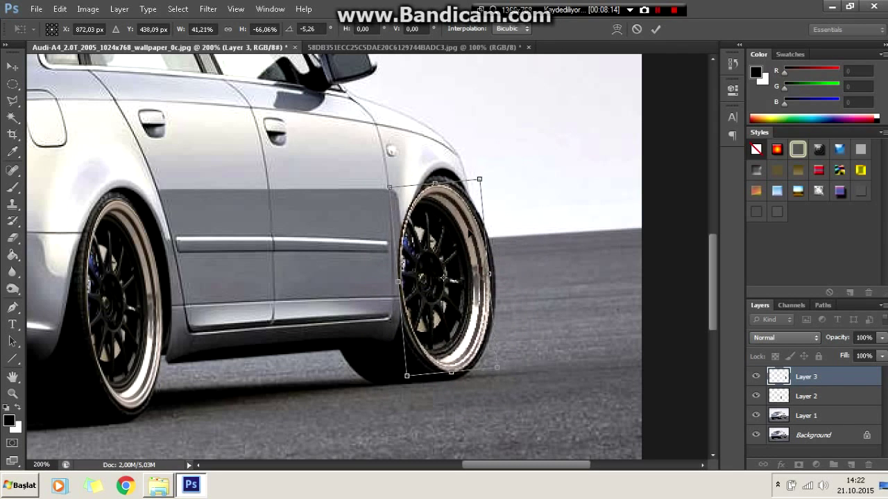
click(658, 30)
Re-transform the front wheel and toggle its layer visibility to compare.
right_click(464, 201)
click(506, 298)
click(657, 30)
click(756, 377)
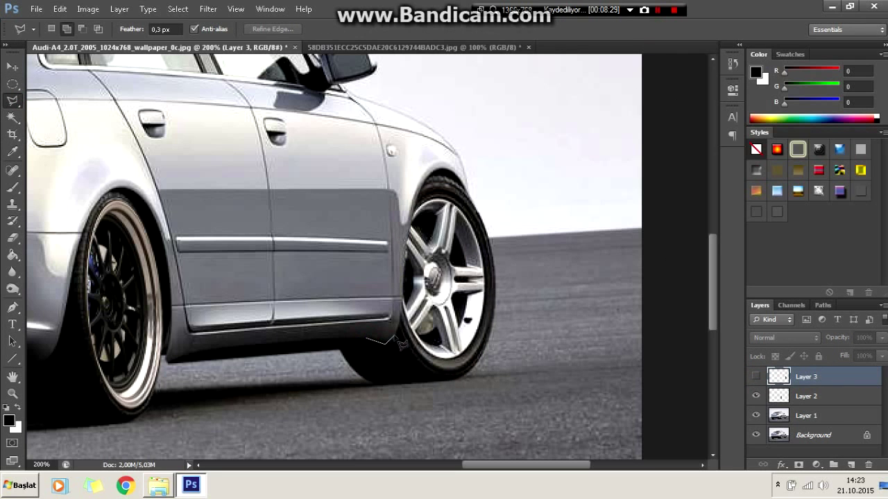
click(756, 377)
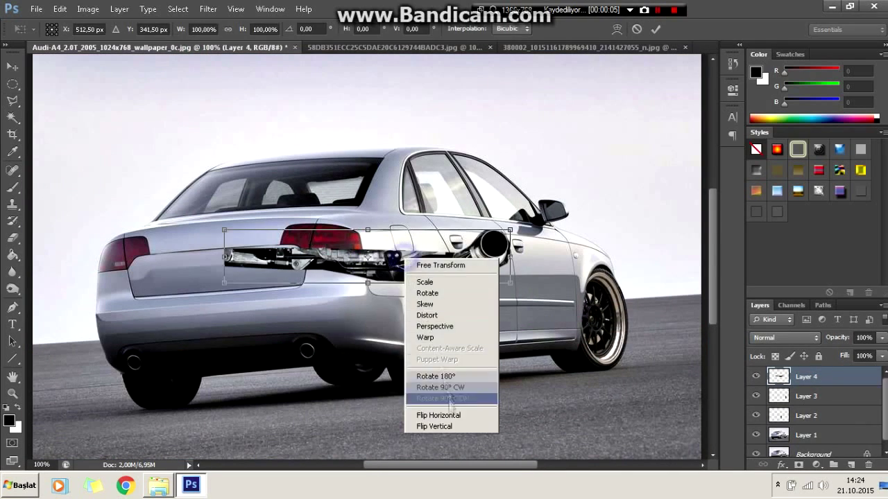
Shrink the exhaust into place under the rear bumper and commit the transform.
drag(433, 366, 337, 359)
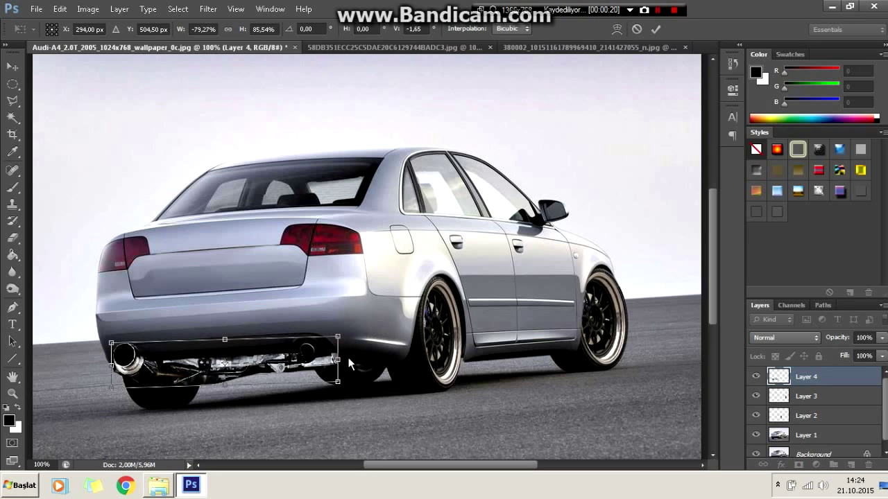
key(Return)
key(l)
key(ctrl+plus)
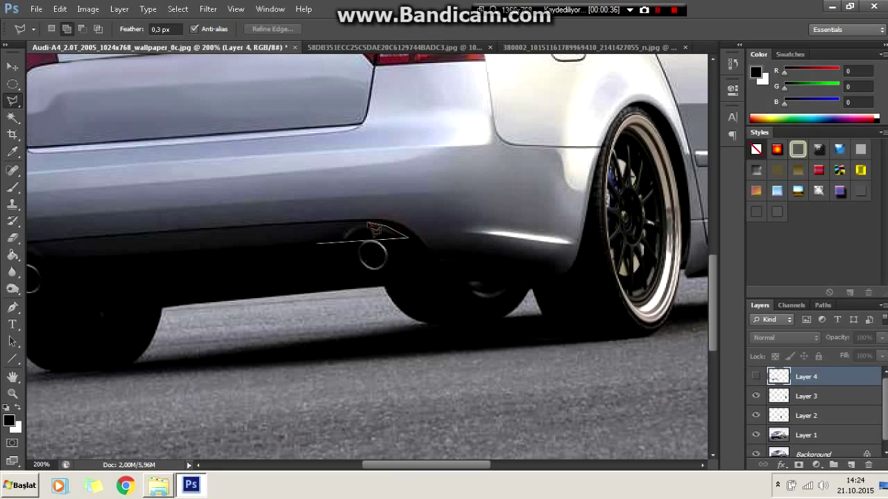
On Layer 1, smudge away the car's original exhaust pipes.
double_click(303, 228)
right_click(12, 272)
click(66, 293)
click(805, 435)
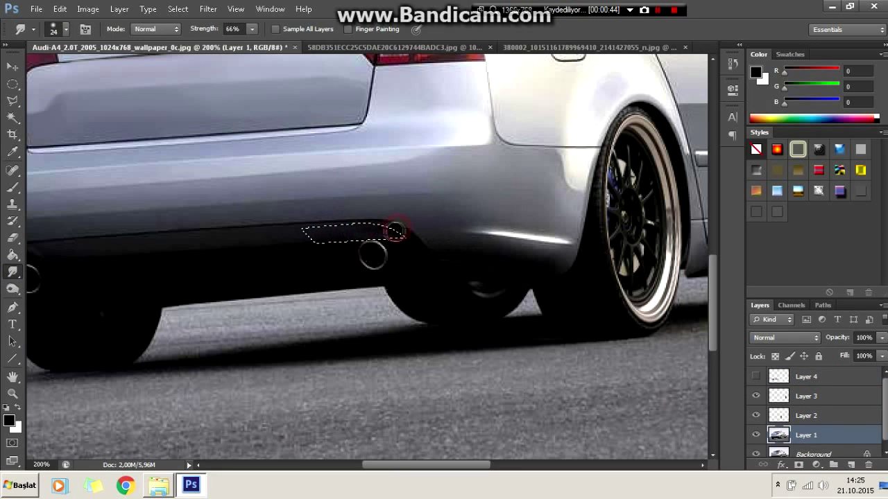
drag(330, 247, 325, 176)
key(ctrl+d)
key(l)
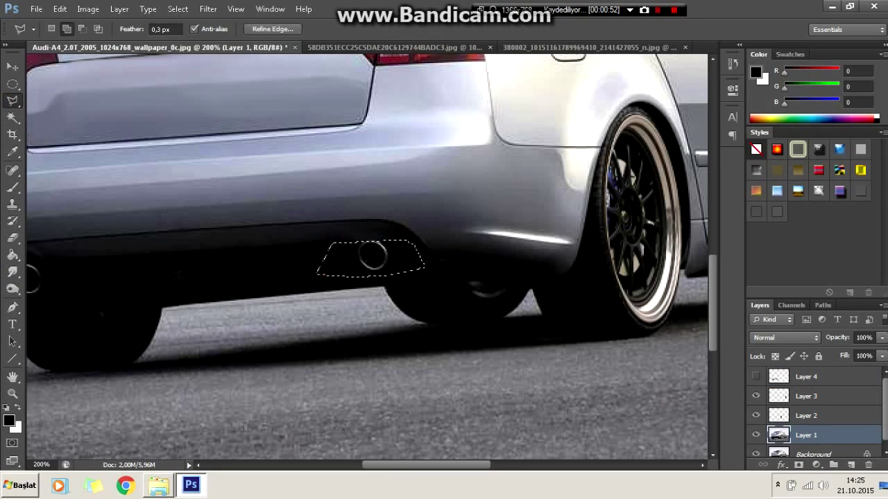
key(r)
drag(378, 243, 352, 250)
Show the new exhaust layer again and make Layer 4 active for painting.
click(756, 376)
key(ctrl+minus)
key(b)
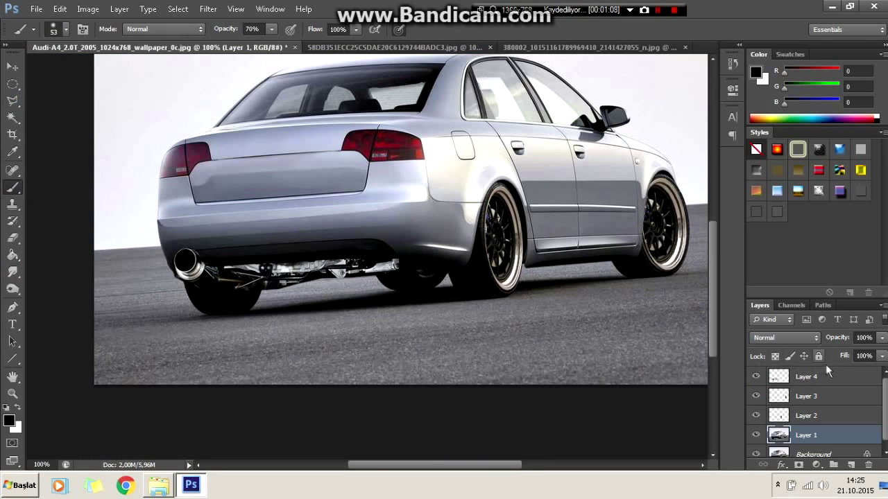
click(808, 377)
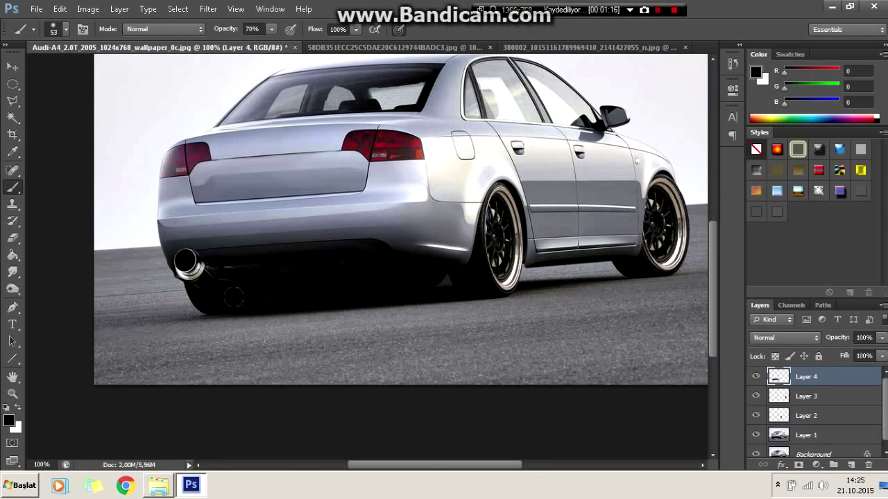
key(ctrl+minus)
key(ctrl+plus)
key(ctrl+plus)
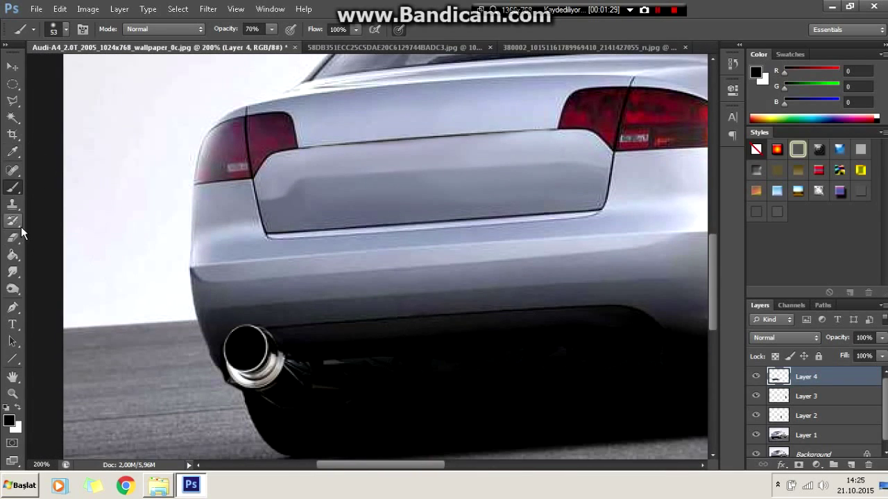
Erase around the exhaust so only the tailpipe tip remains, then deselect.
click(13, 237)
key(ctrl+plus)
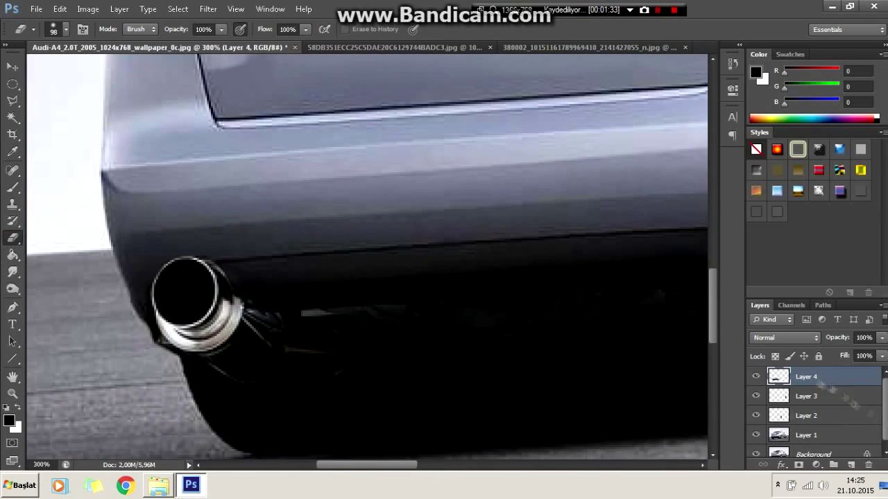
key(l)
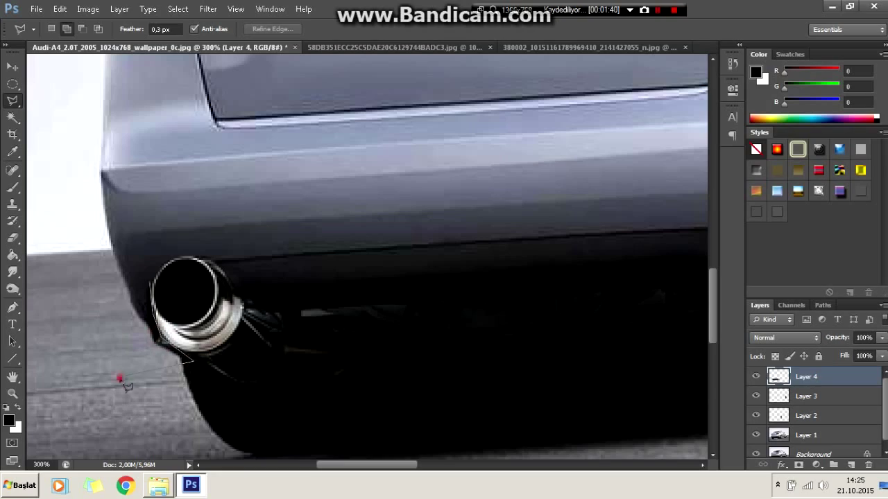
key(ctrl+d)
key(ctrl+minus)
key(ctrl+minus)
key(ctrl+minus)
key(ctrl+plus)
key(ctrl+plus)
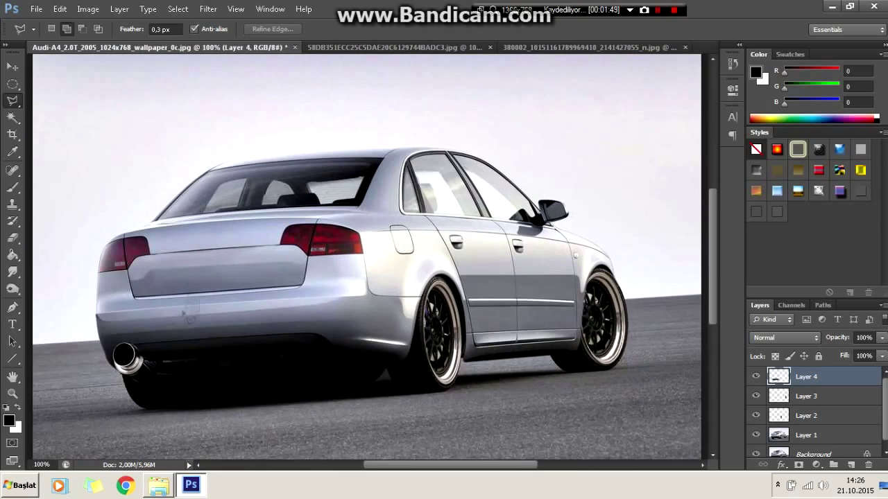
key(ctrl+plus)
key(ctrl+plus)
On Layer 1, paint a dark stroke under the side sill with a size-33 brush.
click(791, 439)
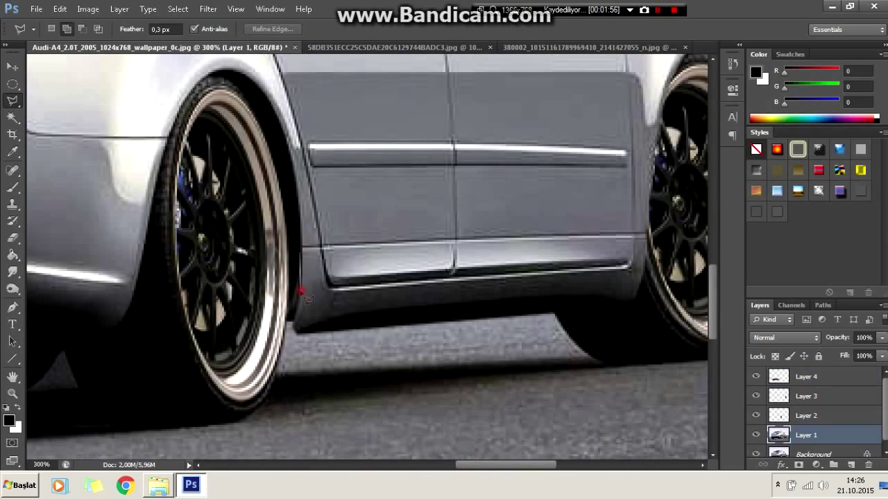
key(ctrl+d)
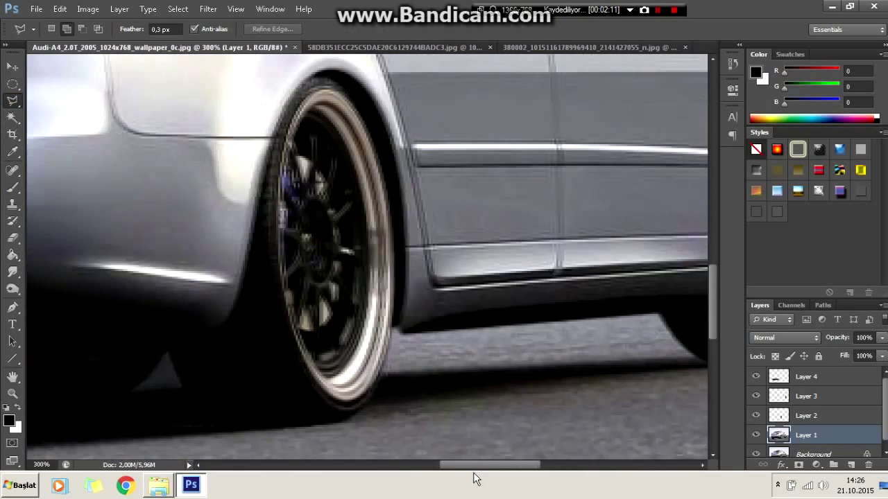
drag(491, 469, 497, 469)
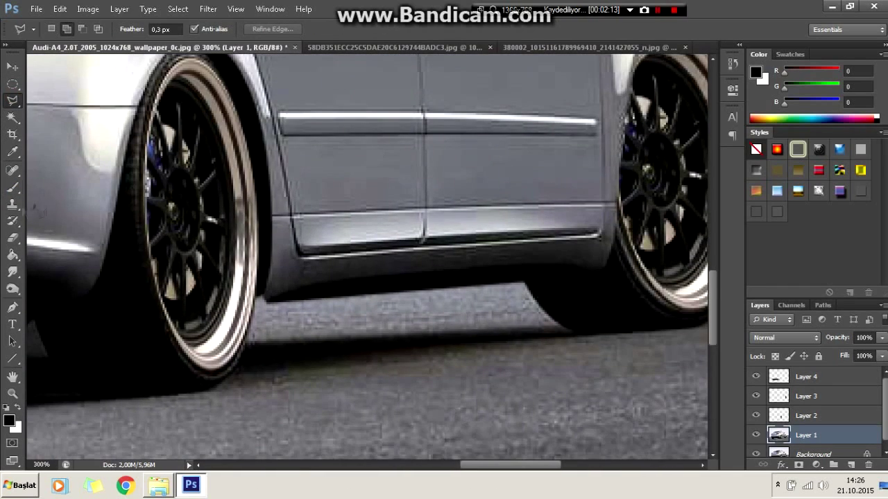
key(b)
click(66, 32)
drag(249, 305, 485, 280)
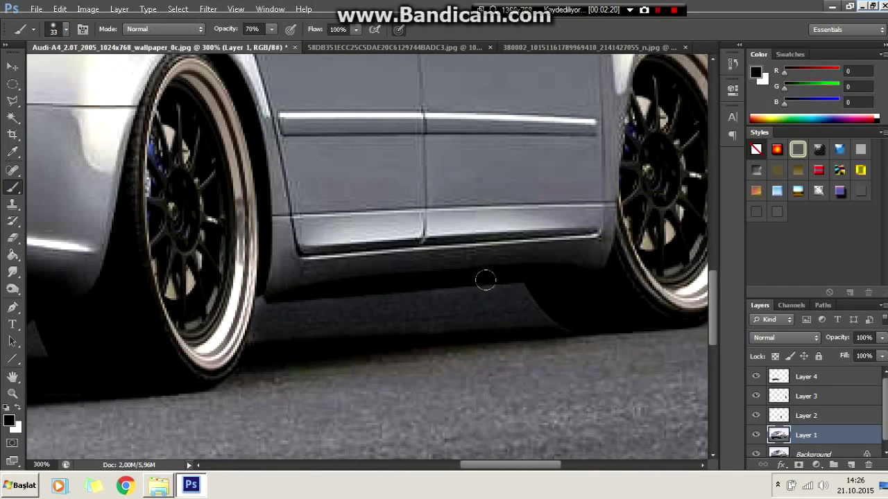
key(ctrl+minus)
key(ctrl+minus)
key(ctrl+minus)
key(l)
key(ctrl+plus)
key(ctrl+plus)
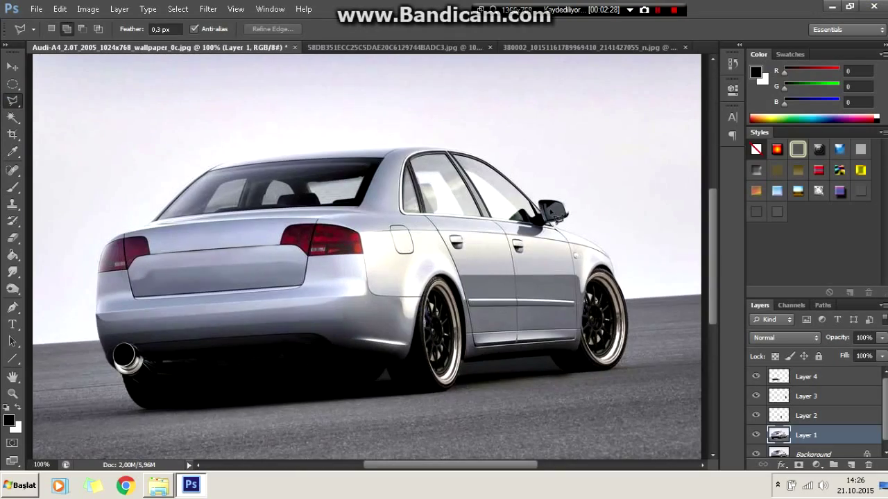
key(ctrl+plus)
Squash the Layer 2 rear wheel to 85% height, then delete the black wheel layer.
click(805, 415)
key(ctrl+t)
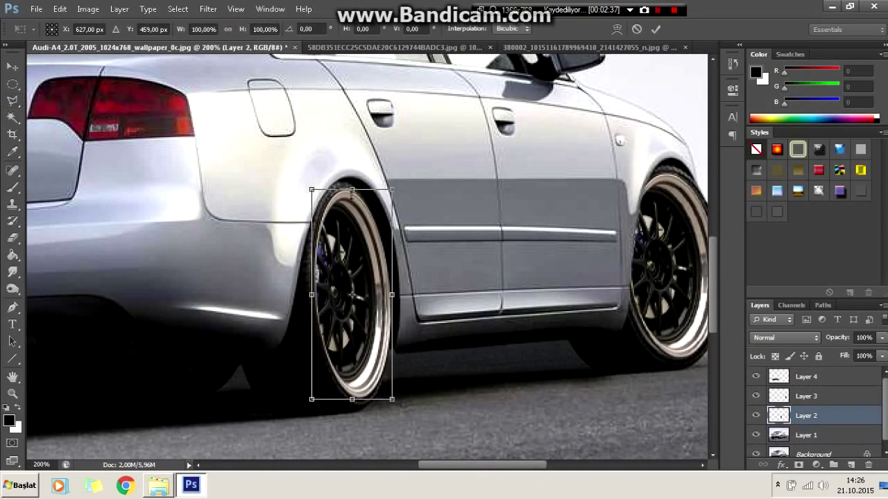
drag(350, 188, 350, 205)
key(Return)
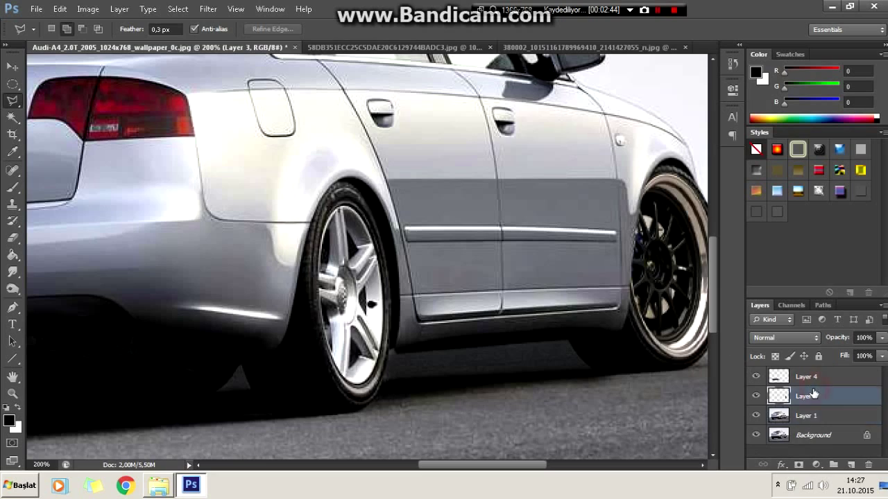
click(371, 47)
key(ctrl+plus)
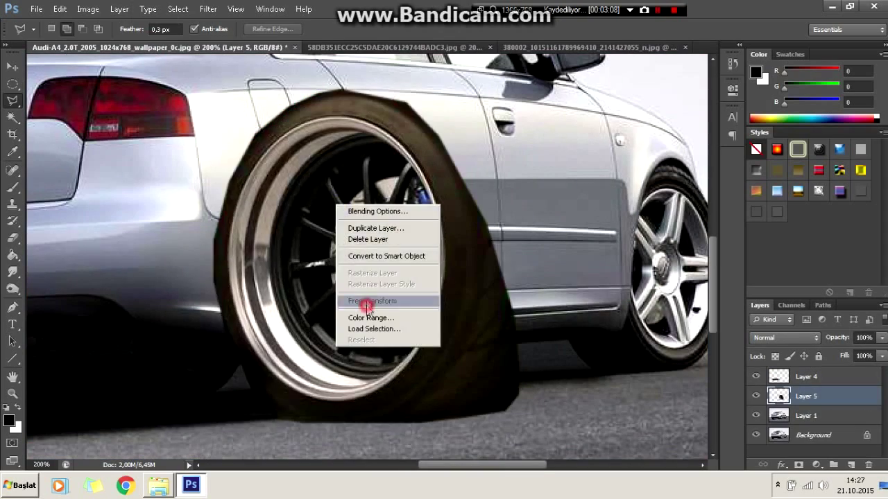
Fit the pasted wheel over the rear arch and darken it with Levels midtones 0,84.
drag(314, 184, 412, 182)
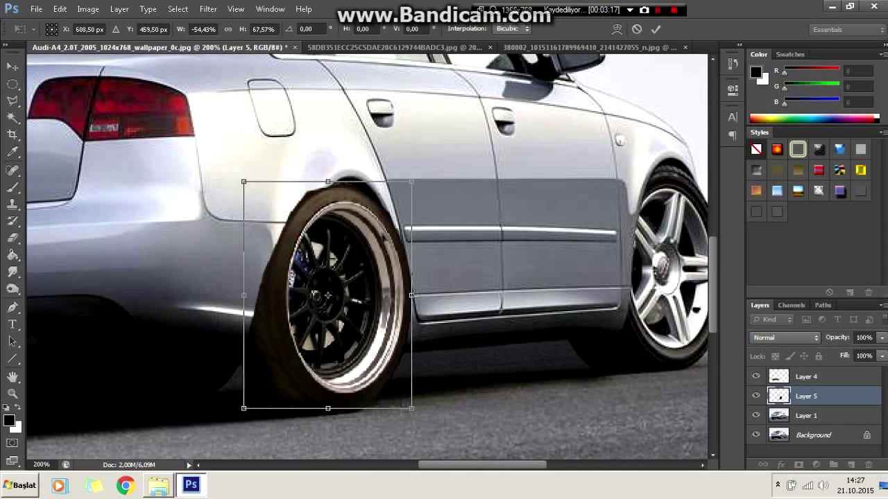
drag(244, 295, 263, 295)
key(Return)
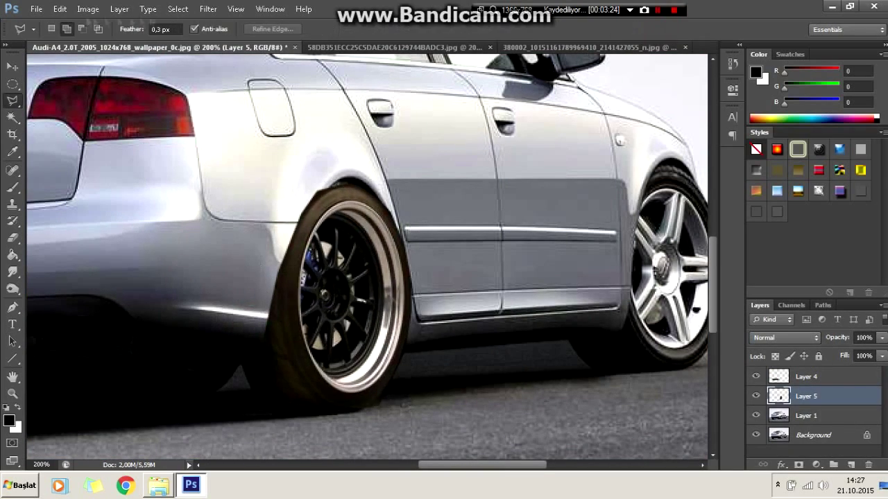
click(88, 8)
click(239, 51)
drag(667, 245, 676, 246)
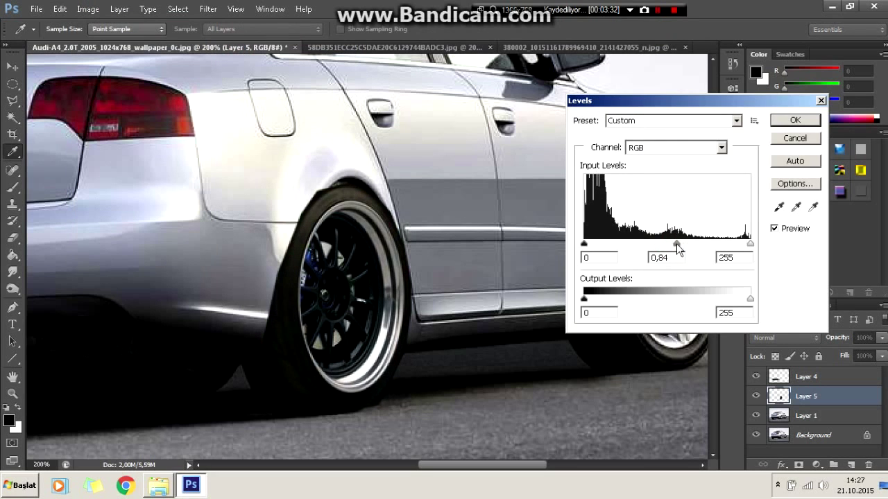
click(795, 120)
Skew the rear wheel to match the arch's slant.
key(ctrl+t)
right_click(345, 153)
click(386, 228)
drag(405, 287, 409, 261)
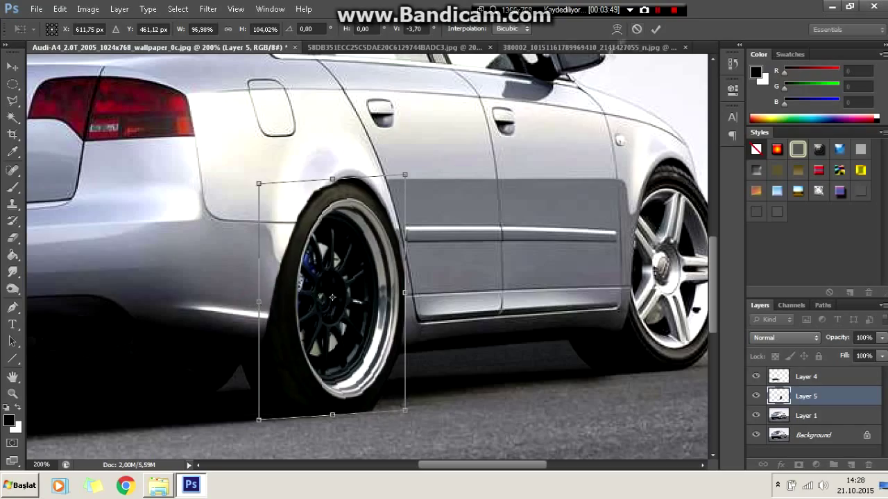
key(Return)
key(l)
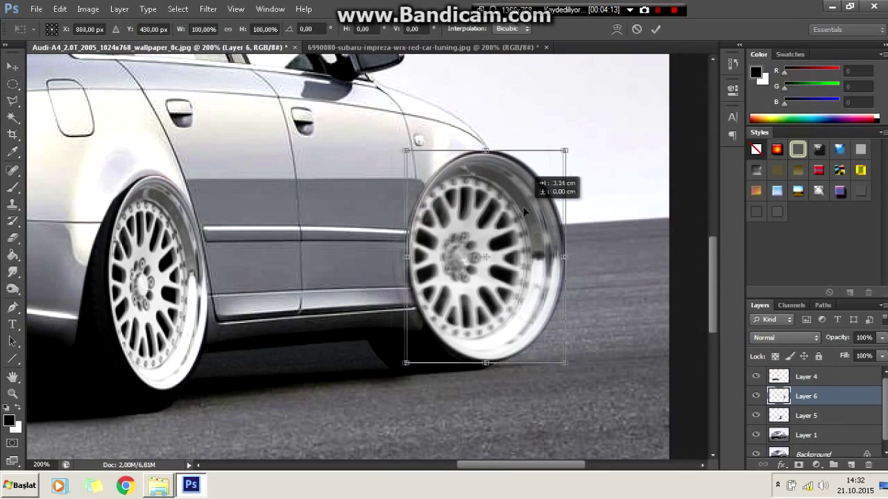
Shrink the white mesh wheel onto the front arch and angle it with Perspective.
drag(477, 263, 522, 265)
right_click(505, 245)
right_click(521, 175)
click(531, 254)
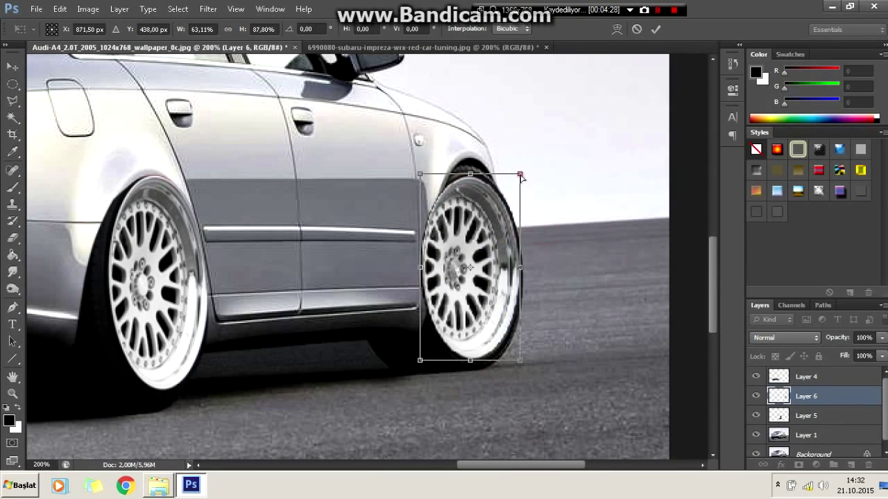
drag(521, 174, 517, 183)
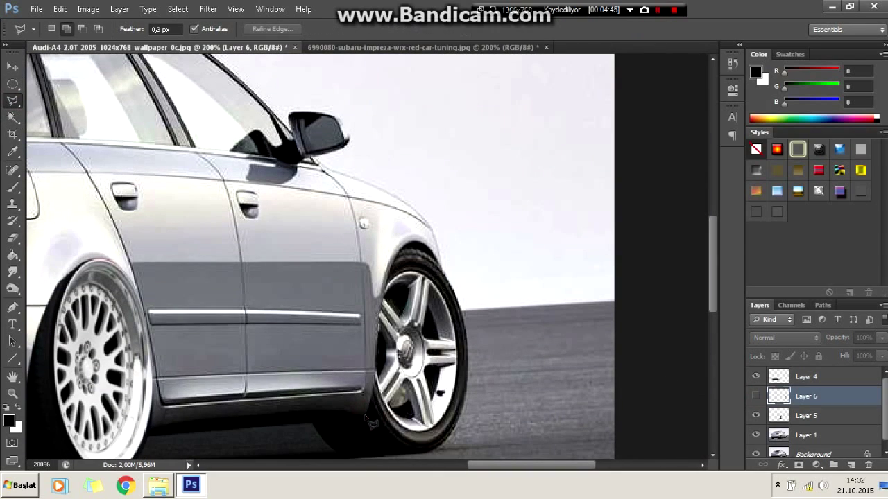
click(756, 395)
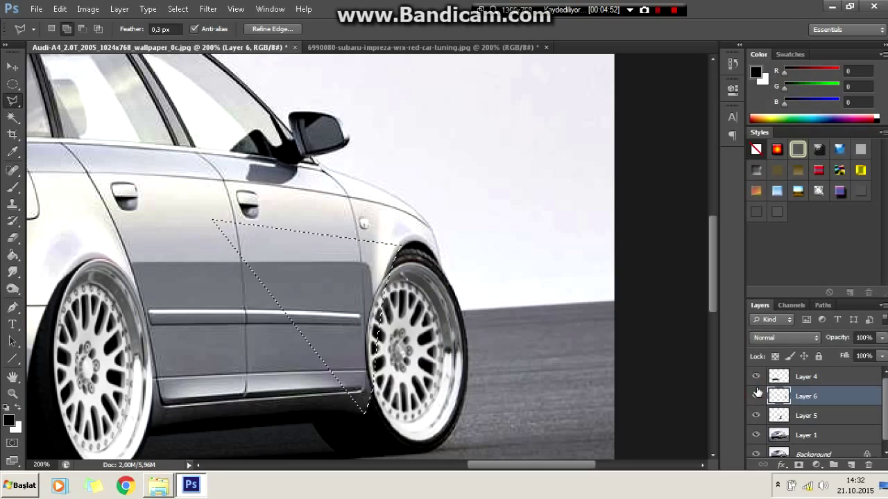
click(12, 187)
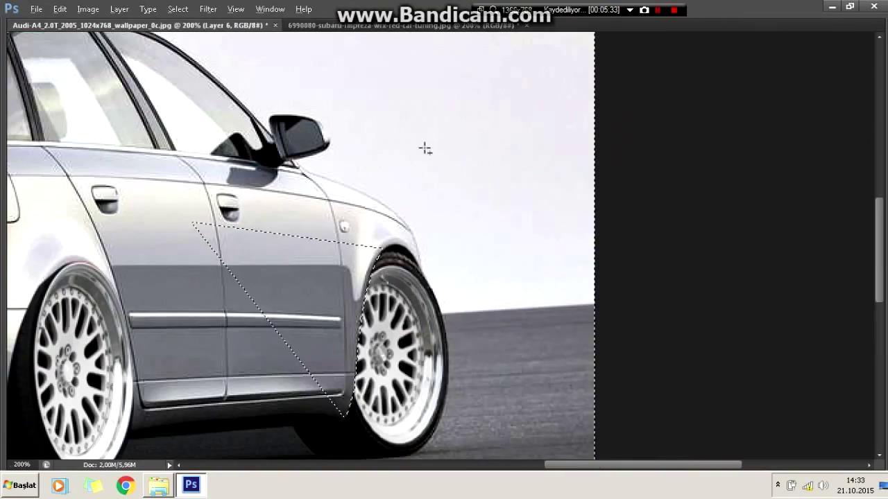
click(38, 9)
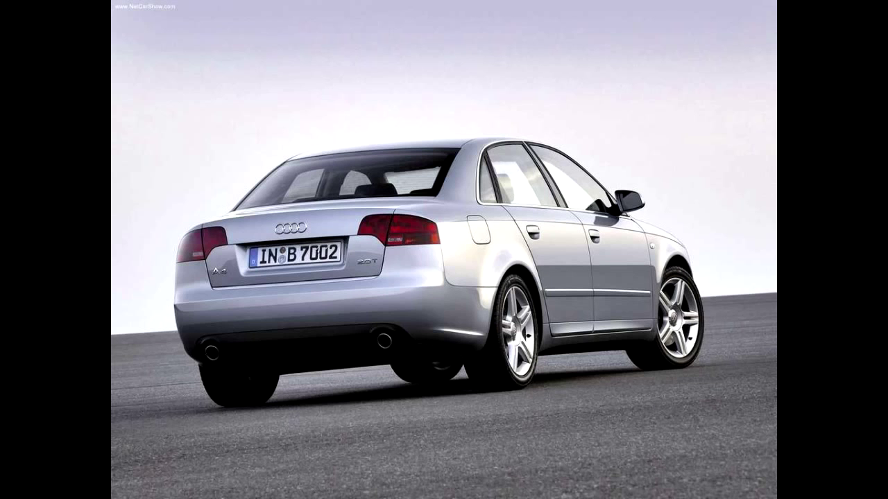